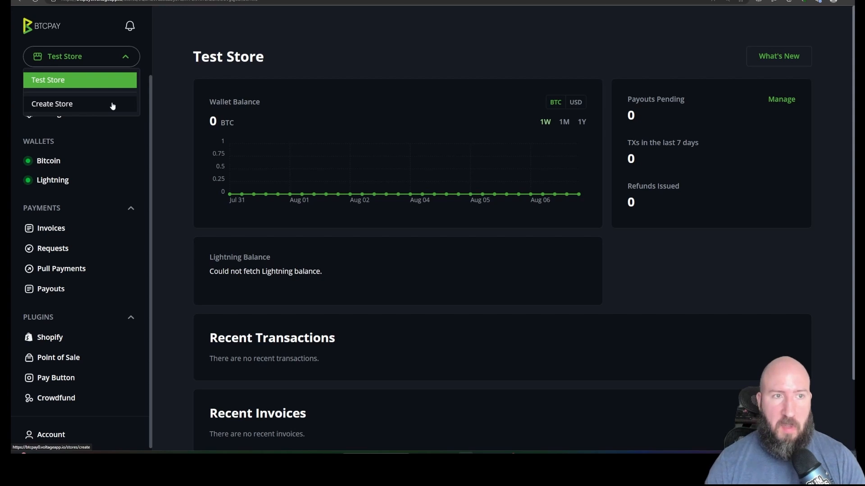
Check the store selector's options and look over the Test Store dashboard down to its recent invoices.
click(132, 57)
click(122, 58)
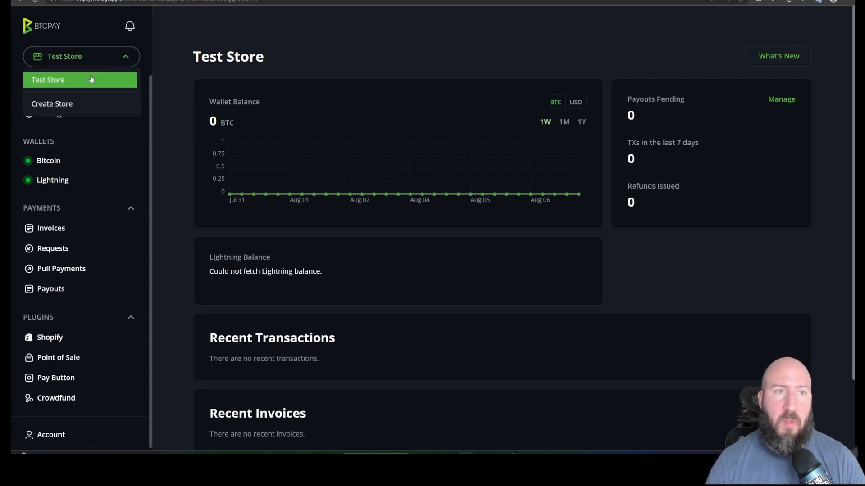
click(203, 32)
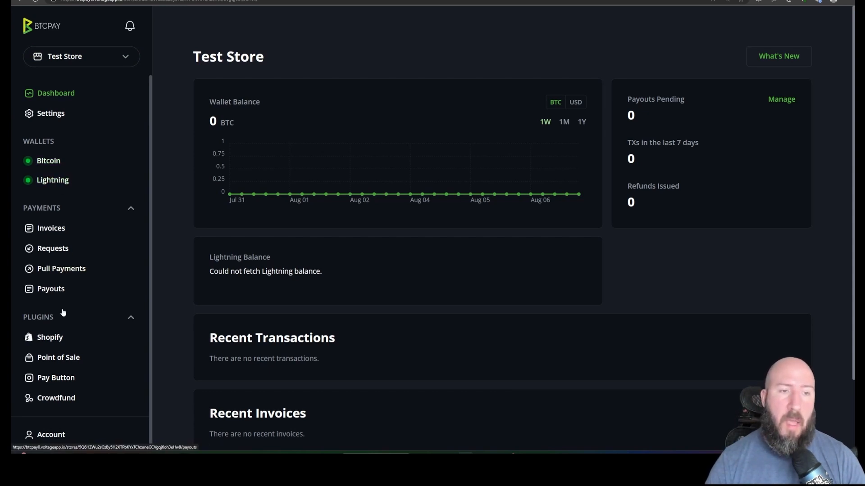
scroll(79, 284, down, 1)
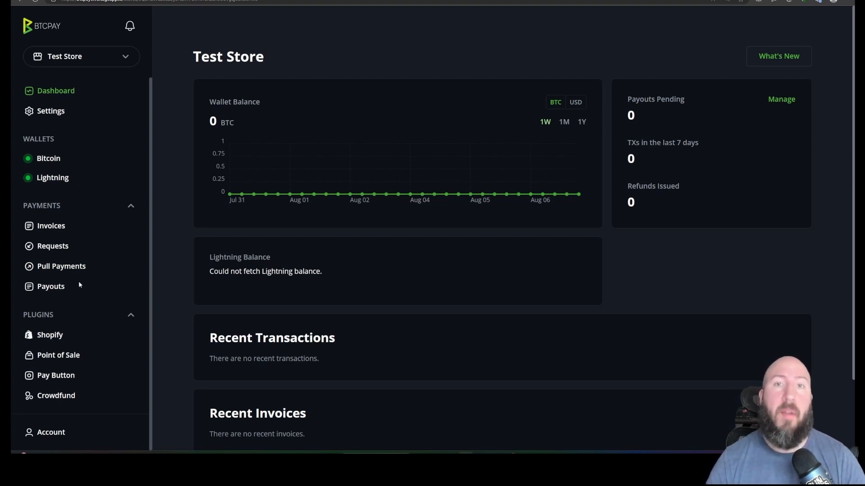
scroll(78, 280, down, 2)
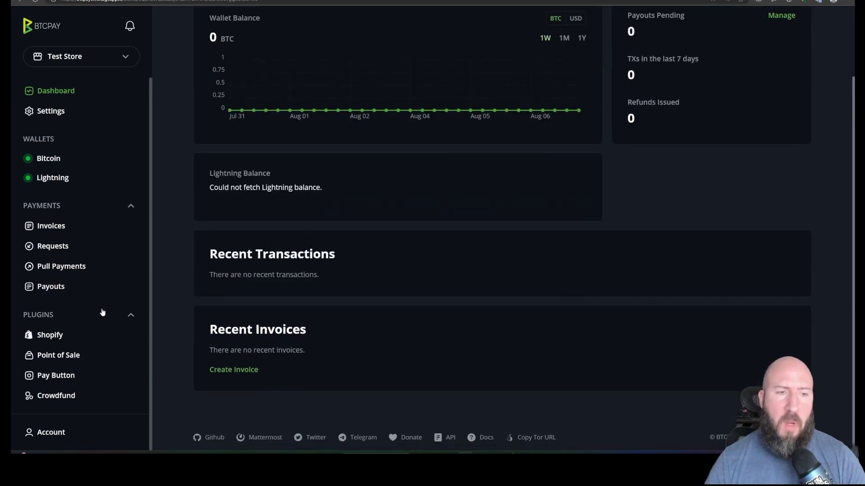
scroll(105, 290, up, 1)
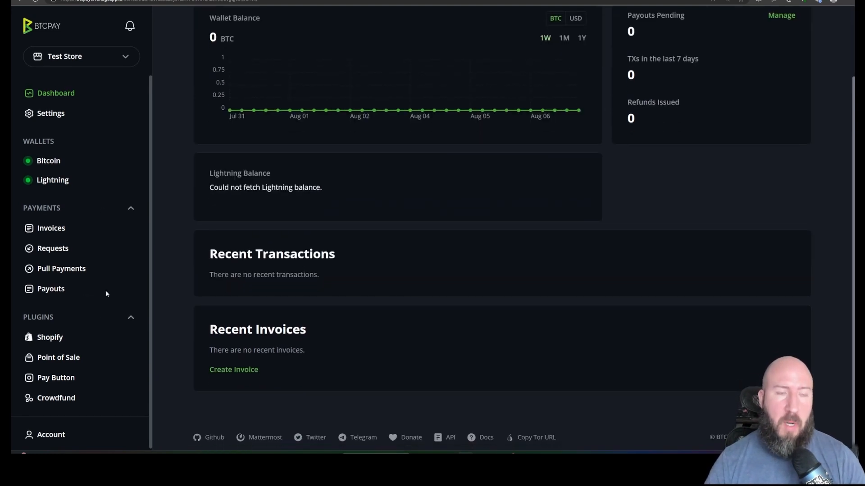
Create a new Point of Sale app named "Concert Tickets" in the Test Store.
click(55, 367)
click(201, 103)
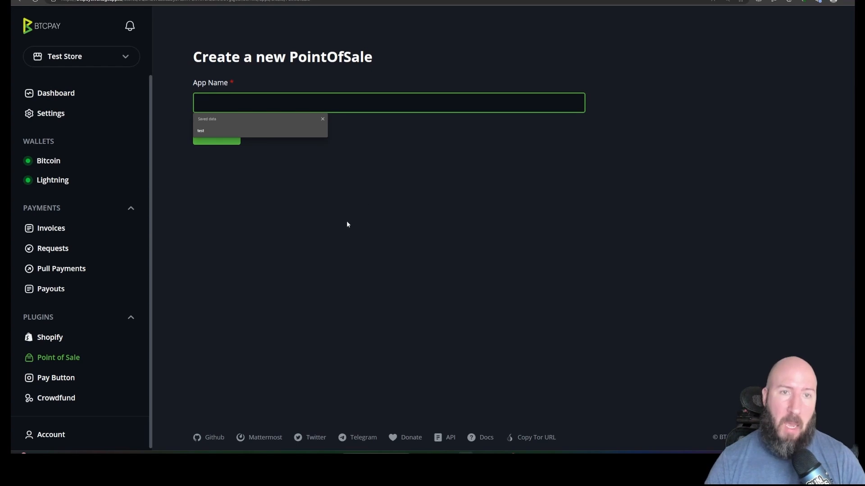
click(386, 273)
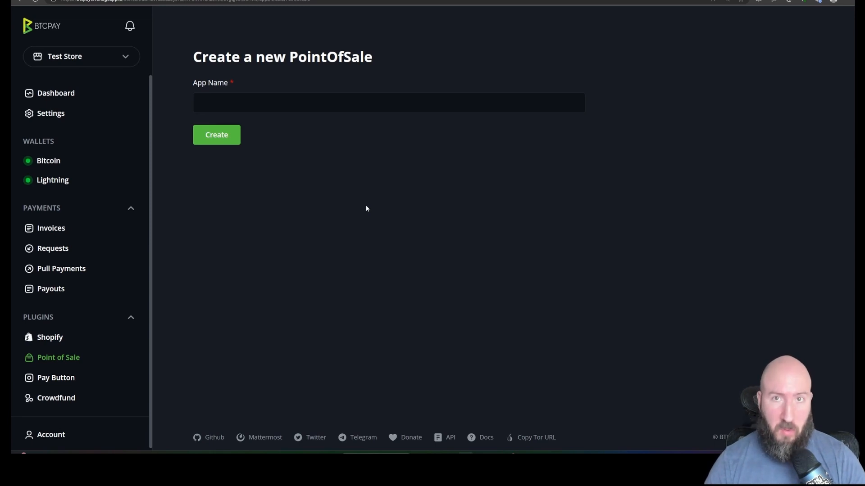
click(393, 103)
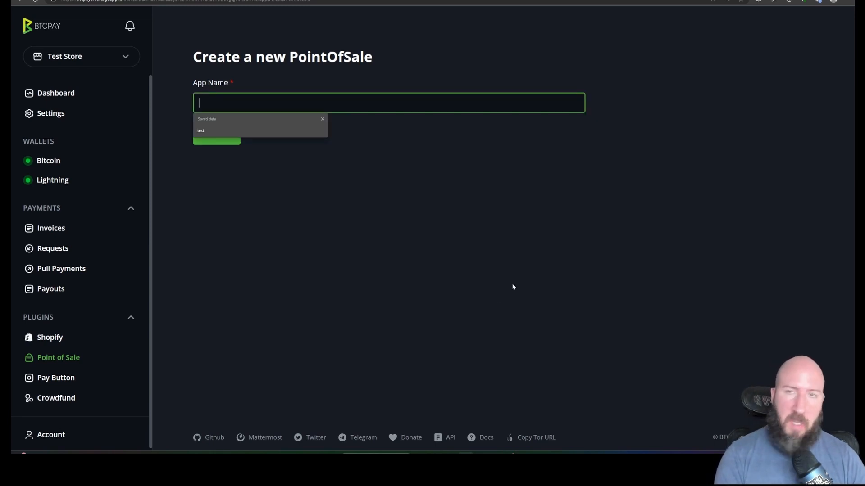
text(Con)
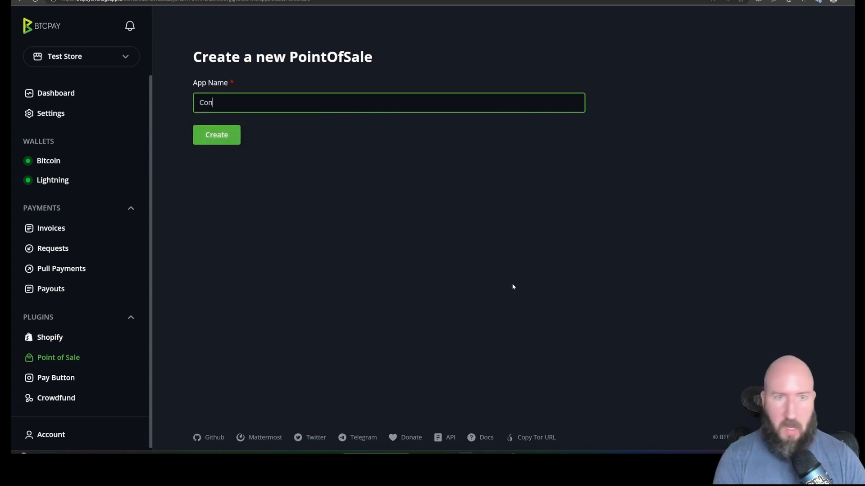
text(cert Tickets)
click(222, 139)
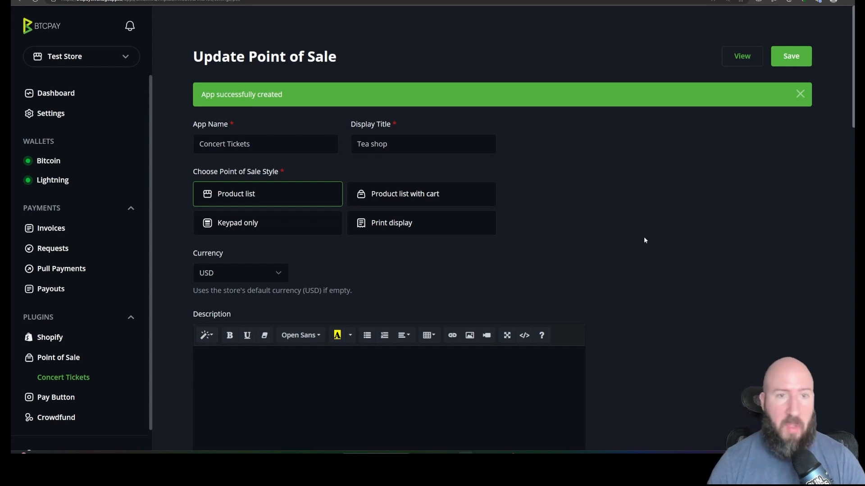
Set the point of sale's display title to "Concert 2023" and choose the Product list with cart style.
triple_click(234, 145)
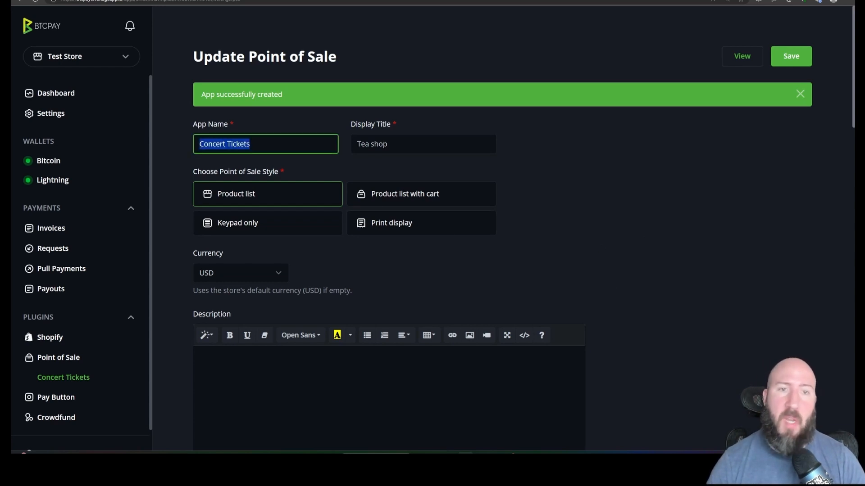
click(250, 144)
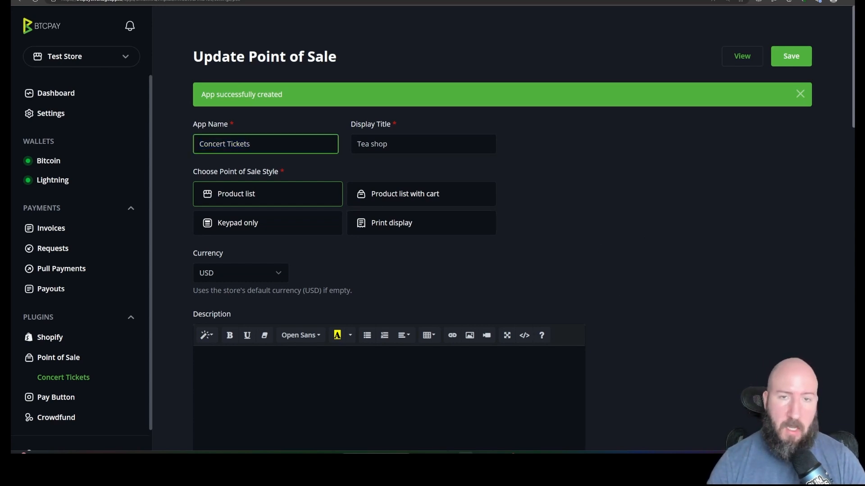
key(Tab)
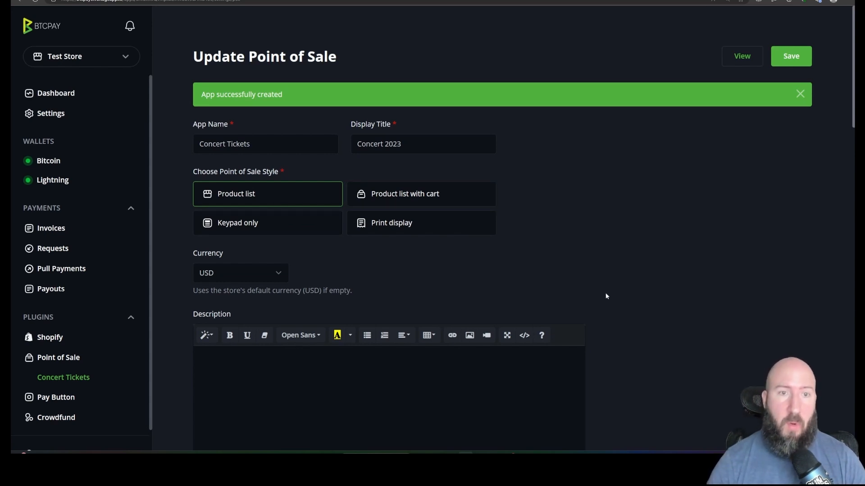
click(436, 198)
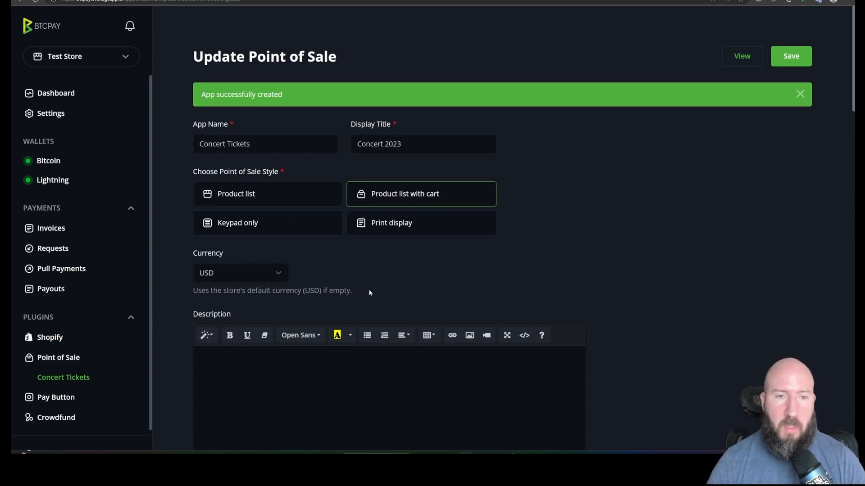
Change the point of sale's currency to SATS.
scroll(368, 292, down, 3)
click(239, 140)
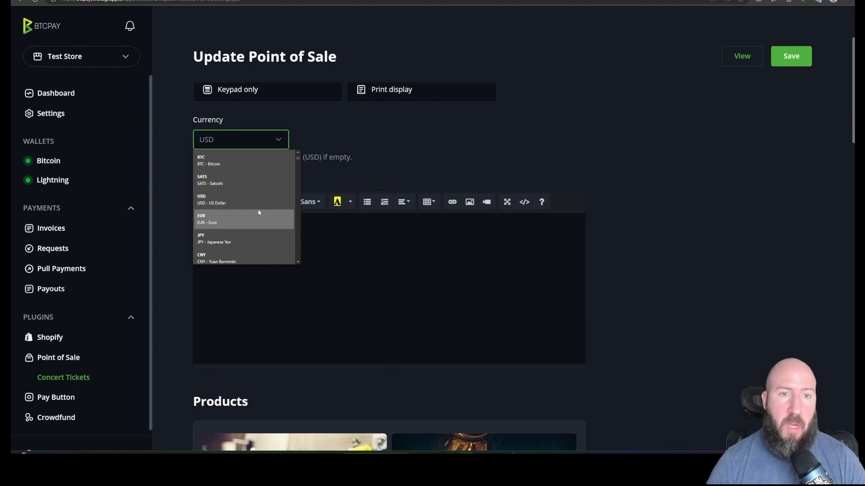
click(265, 182)
click(505, 165)
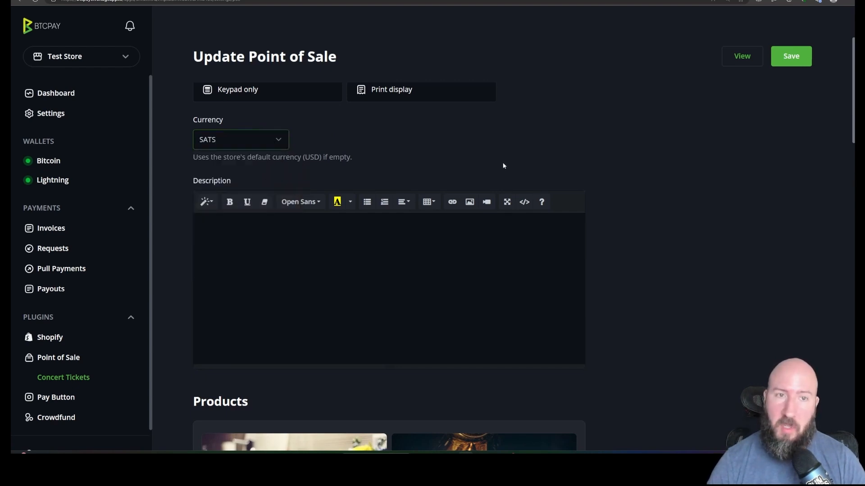
Write the point of sale description "Enjoy a concert and free drinks.".
scroll(479, 174, up, 3)
scroll(476, 176, down, 3)
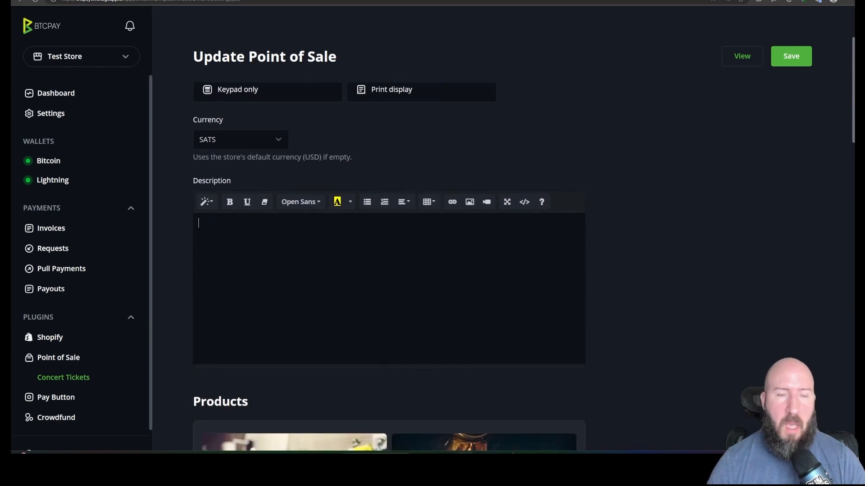
scroll(389, 288, up, 1)
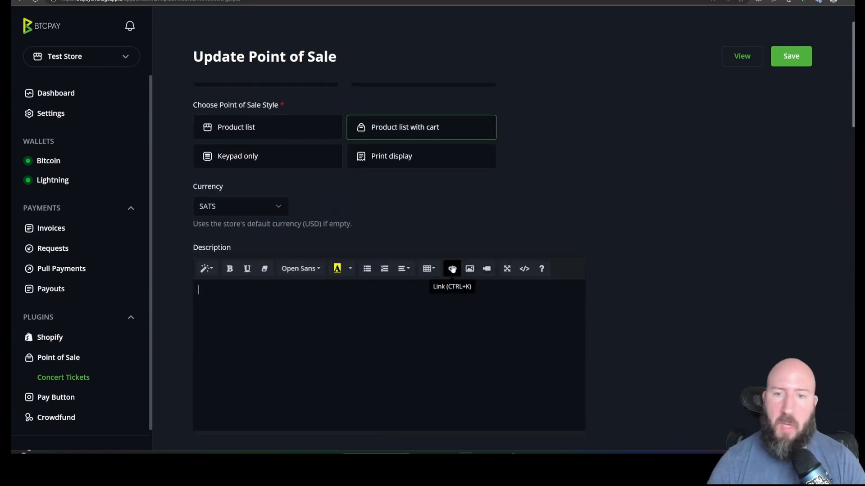
scroll(389, 288, down, 1)
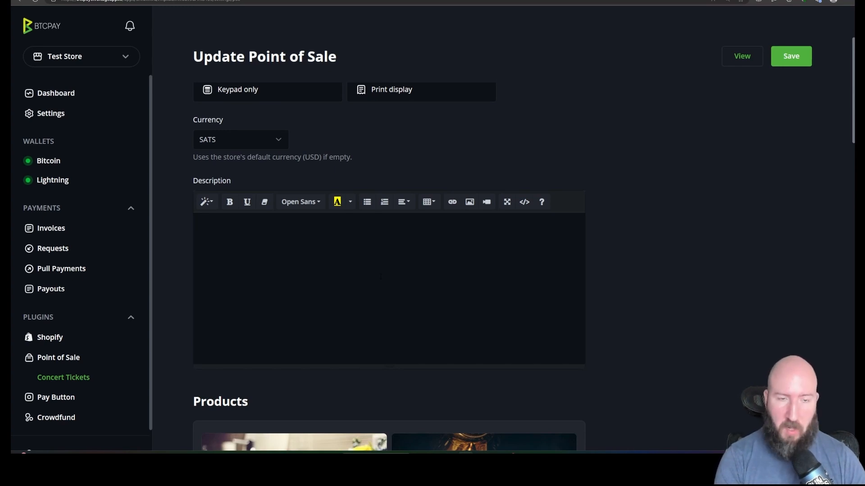
text(Enjoy a )
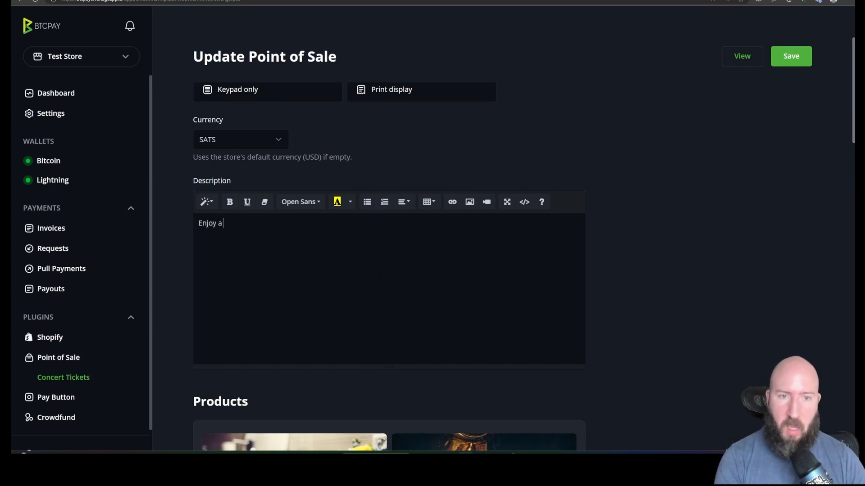
text(concert and )
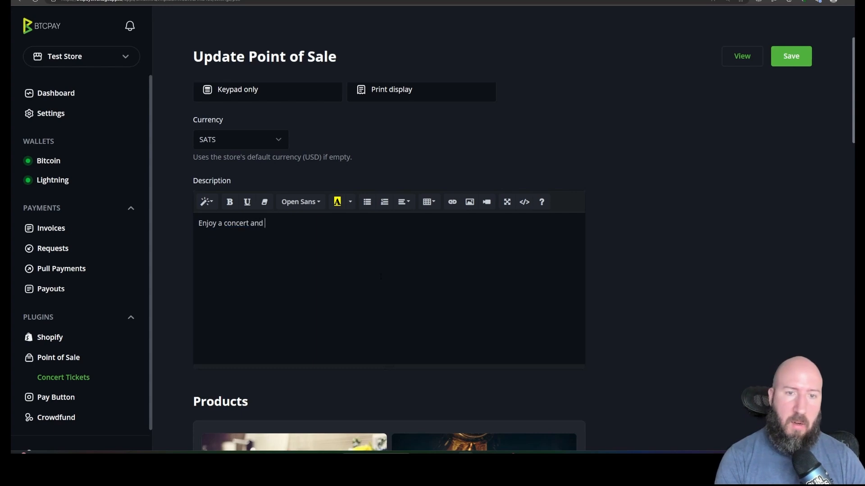
text(free drinks.)
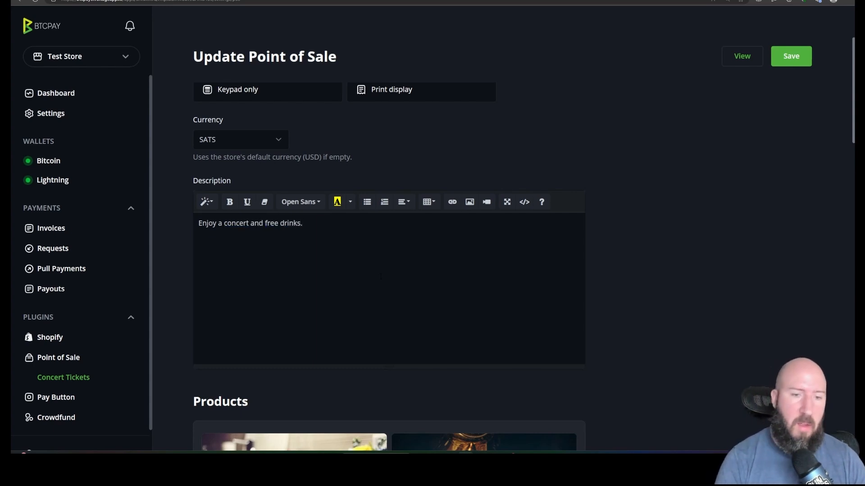
Delete all six sample tea products, from Green Tea to Fruit Tea, from the product list.
scroll(381, 275, down, 9)
scroll(382, 280, down, 3)
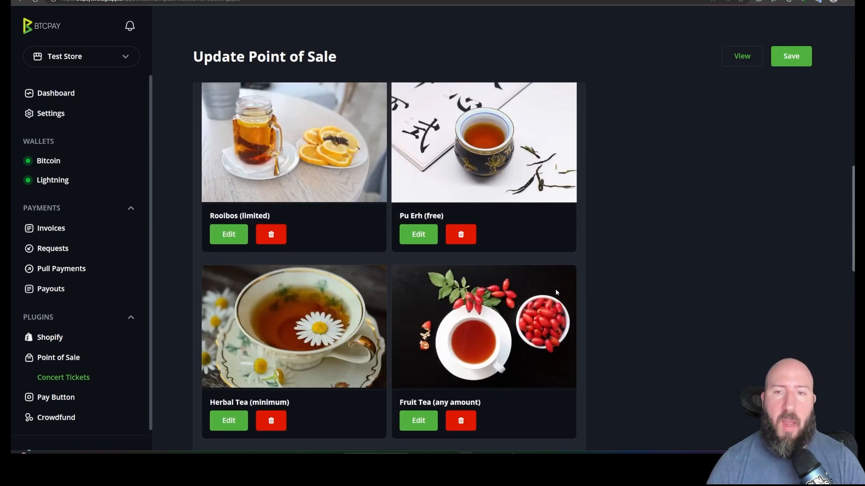
scroll(360, 252, up, 6)
scroll(338, 225, down, 3)
scroll(338, 225, up, 2)
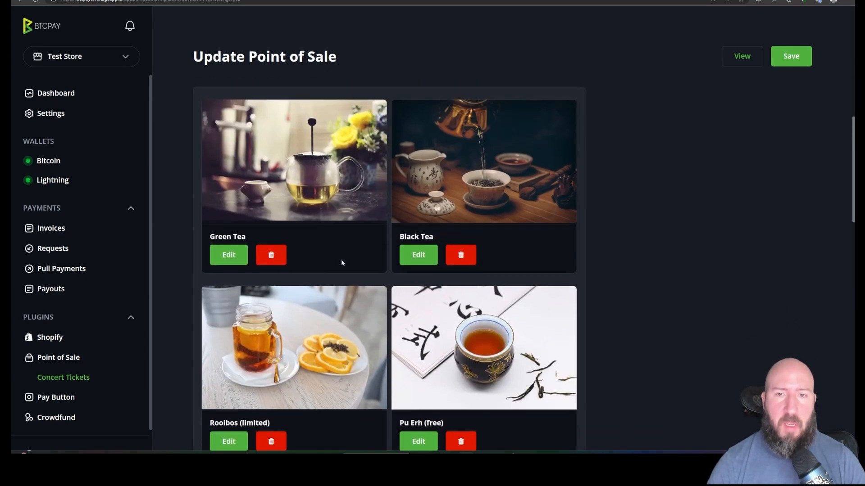
click(276, 250)
click(276, 252)
click(277, 254)
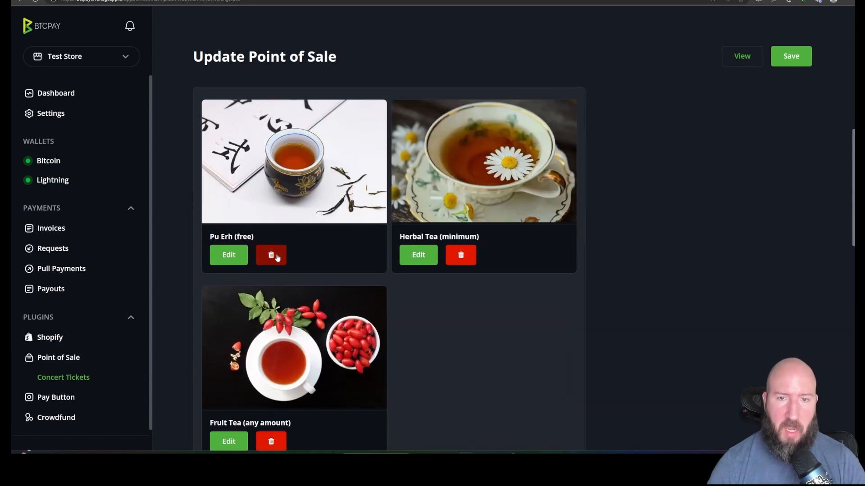
click(277, 257)
click(277, 257)
click(276, 254)
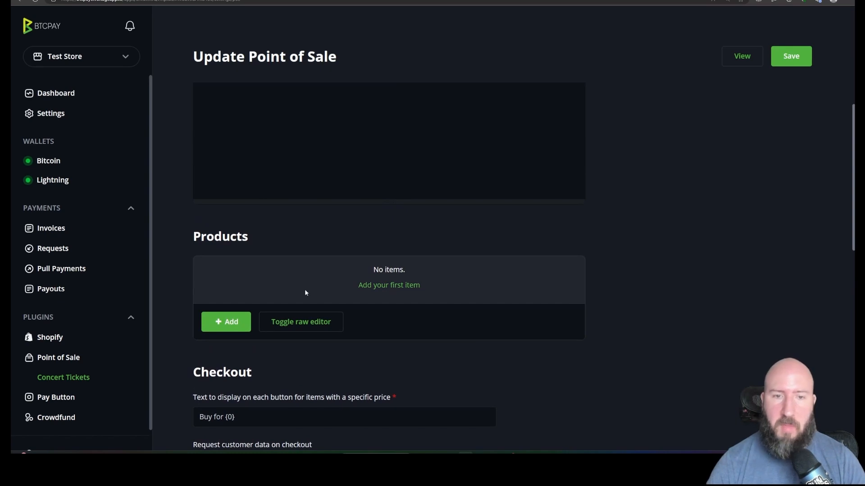
Start a new product item titled "Ticket to Concert" with a fixed price of 1.
click(234, 320)
click(364, 84)
text(Ticket to Concert)
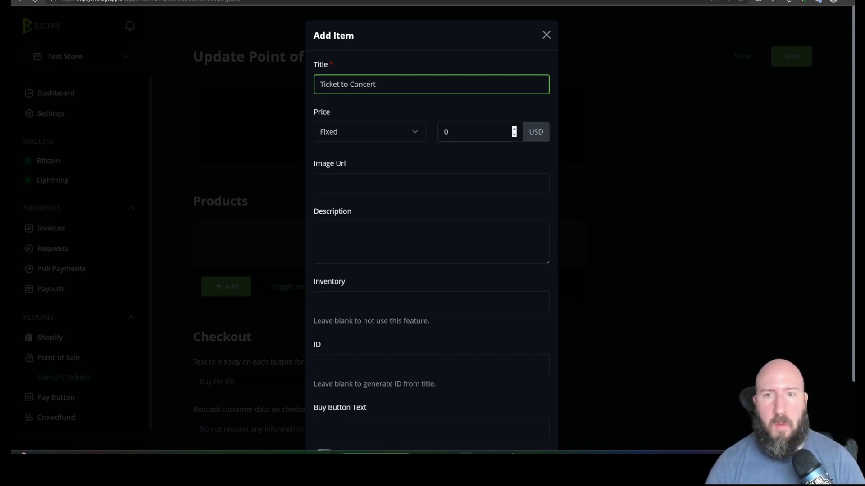
click(514, 130)
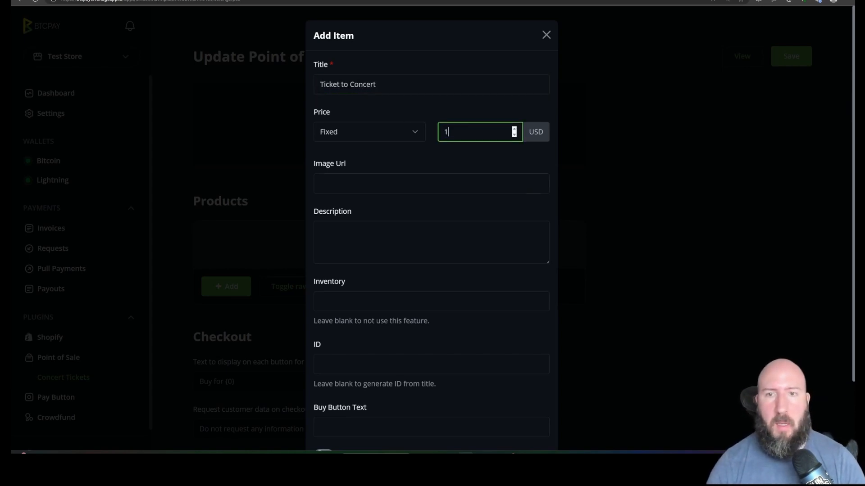
key(Tab)
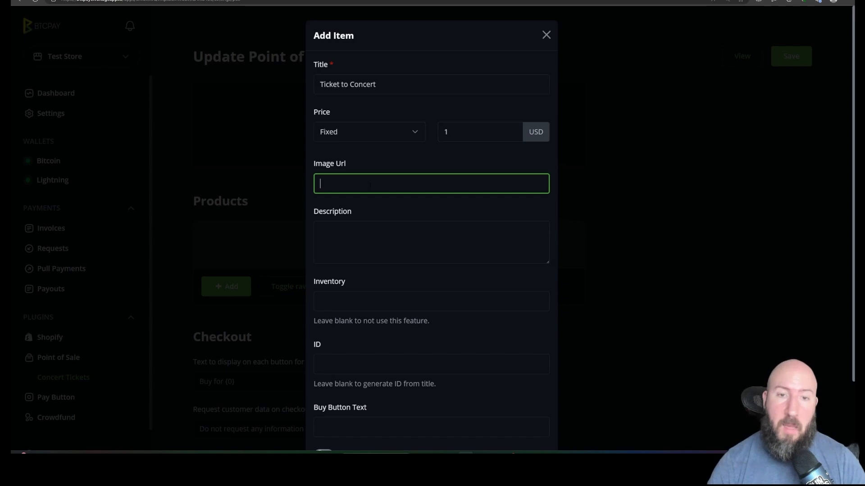
Give the ticket item the description "Buy a ticket to the concert." and an inventory of 50.
key(Tab)
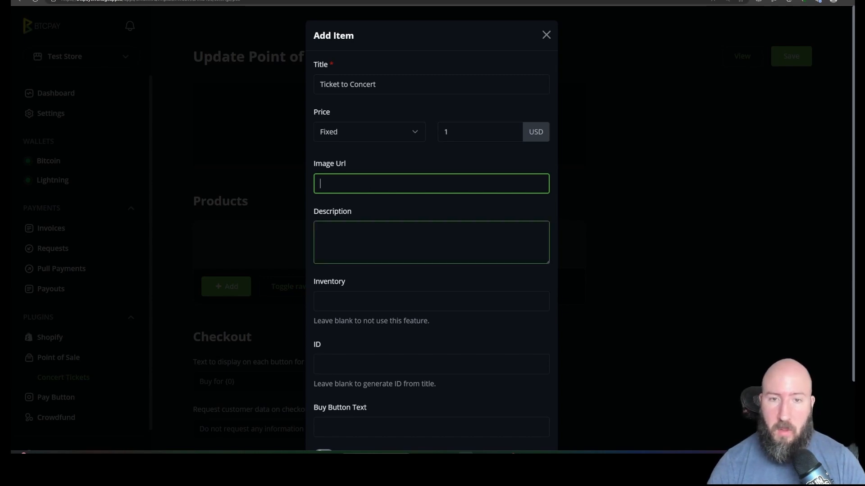
text(Bu)
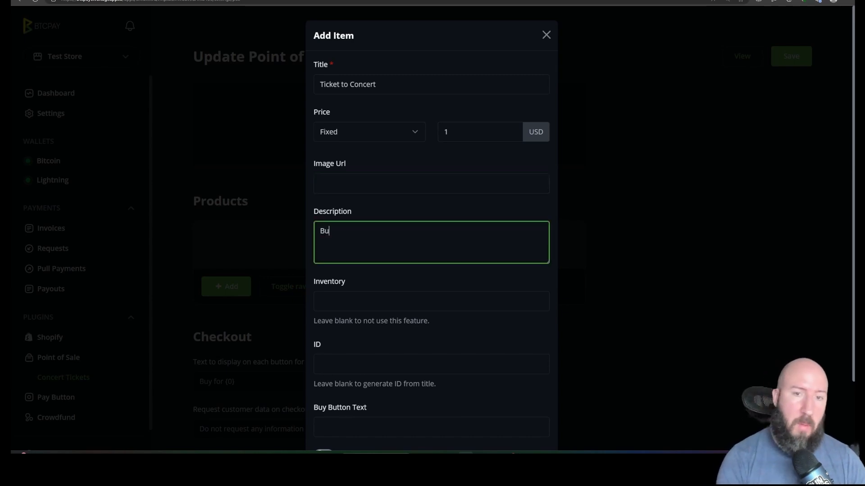
text(y a ticket to th)
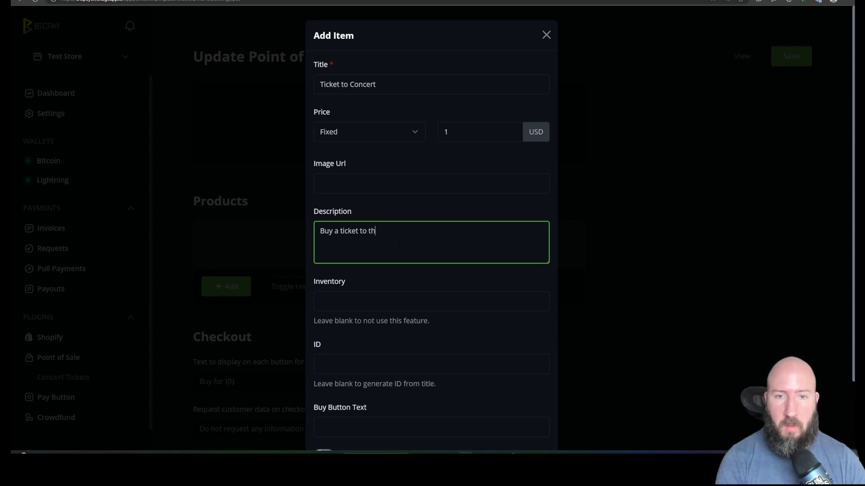
text(e concert.)
click(394, 301)
text(50)
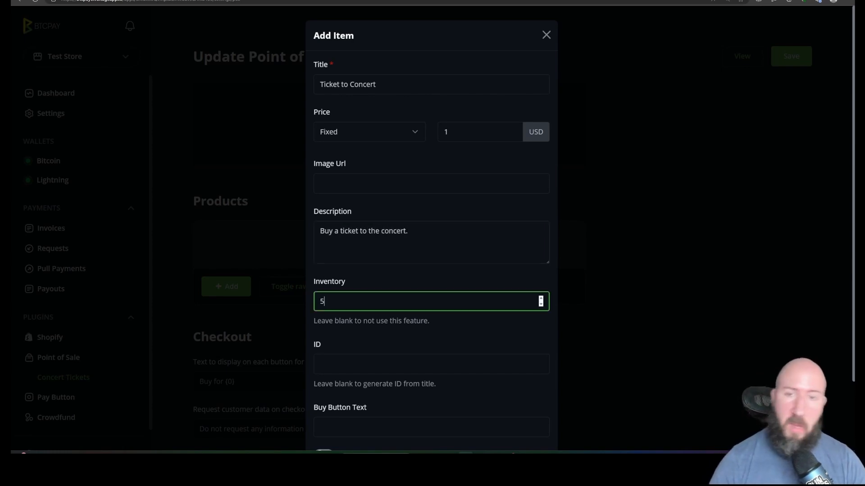
click(445, 333)
scroll(444, 338, down, 3)
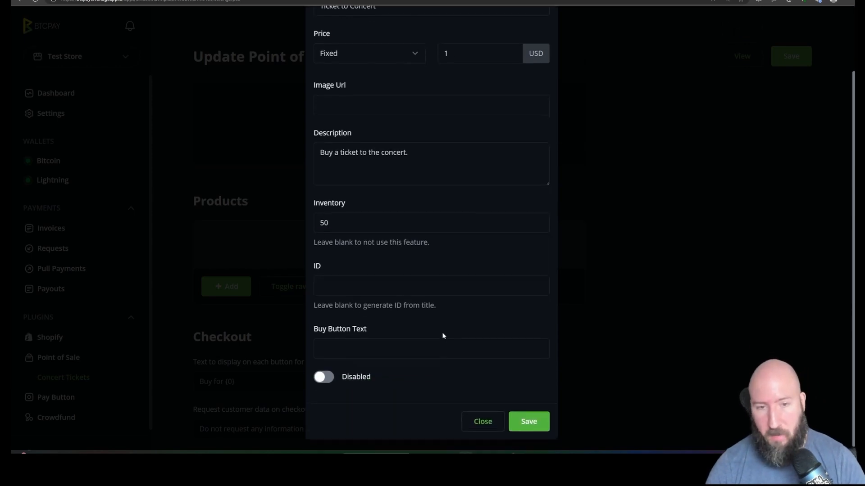
click(402, 284)
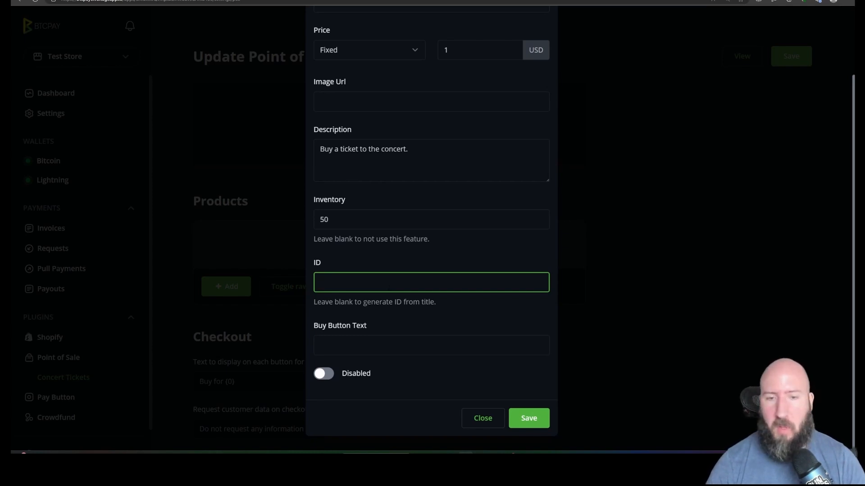
Set the ticket item's buy button text to "Purchase" and save the item.
click(362, 344)
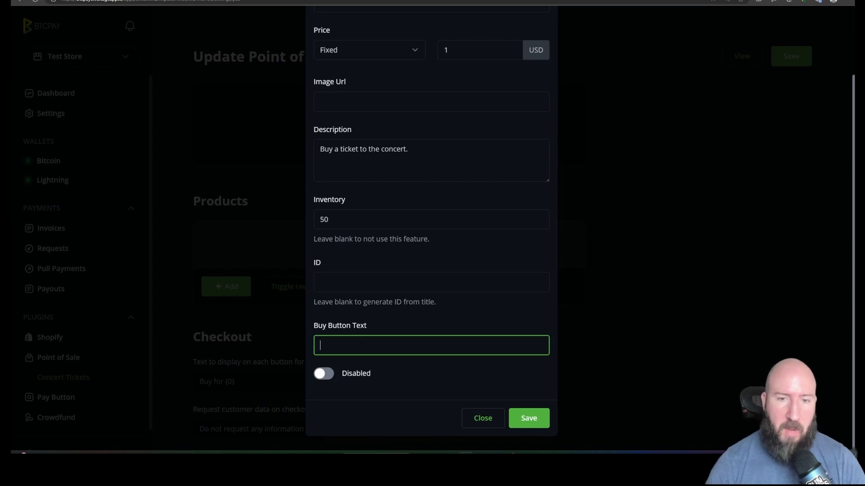
text(Purchase)
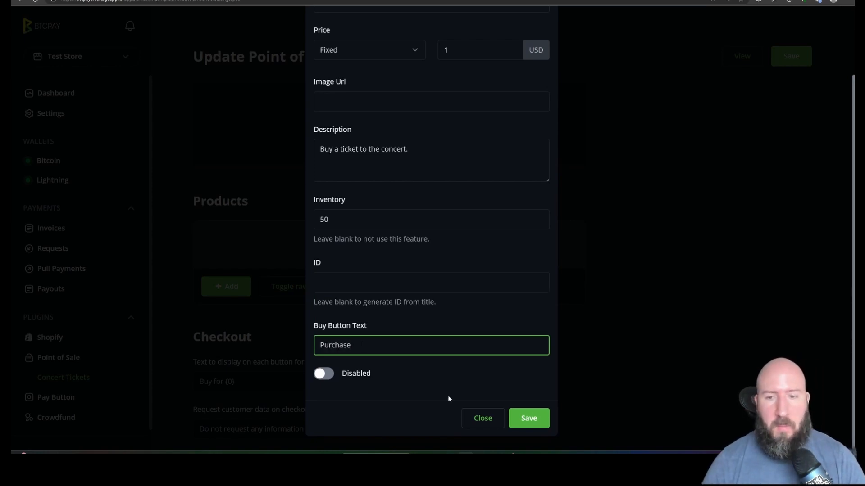
click(533, 420)
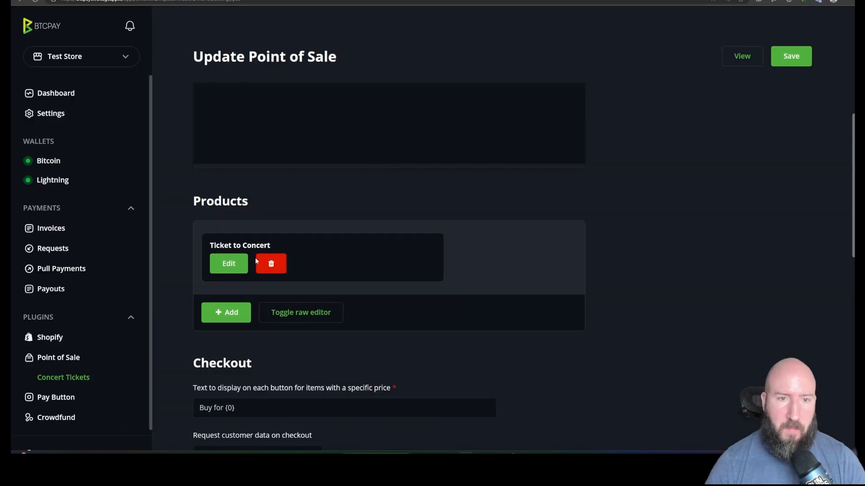
Set the checkout's customer data request to "Request email address only".
scroll(288, 350, down, 5)
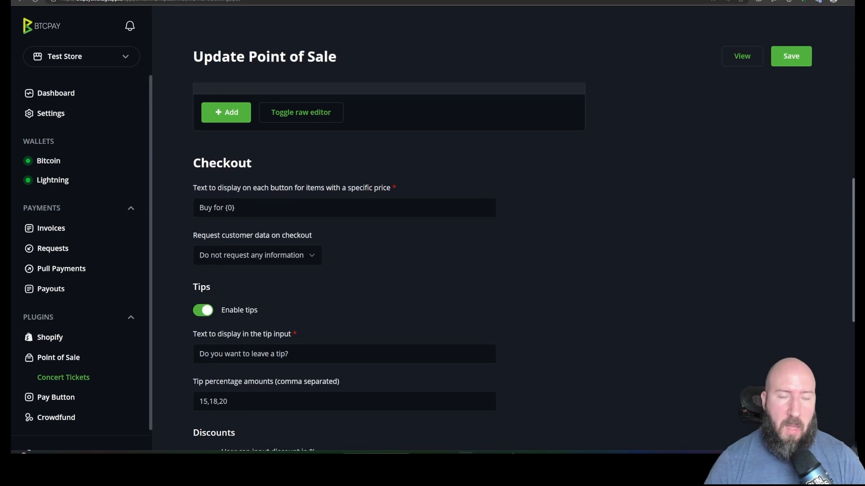
click(209, 200)
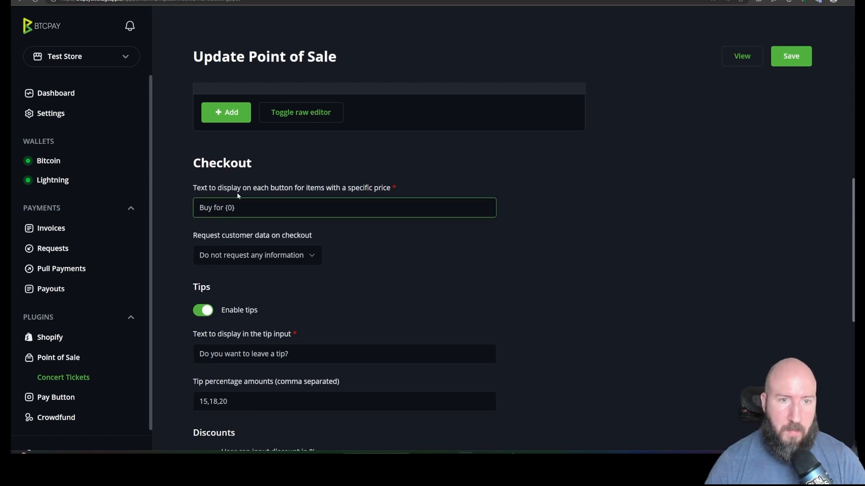
click(284, 260)
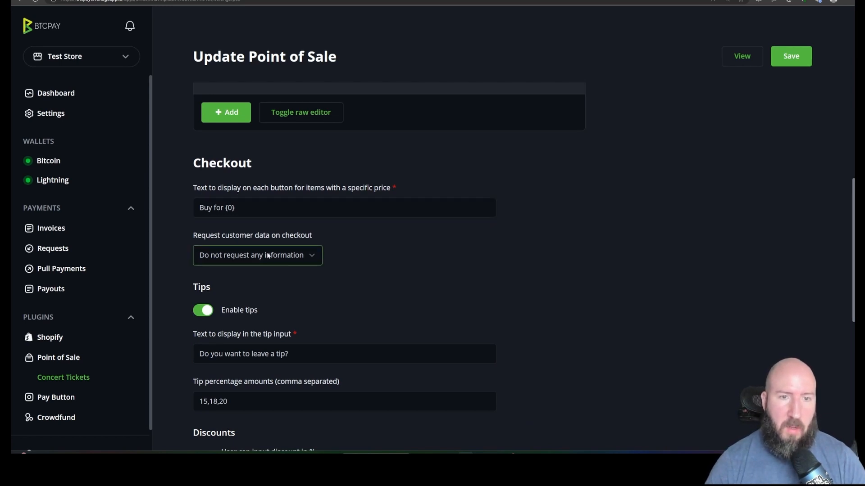
click(296, 256)
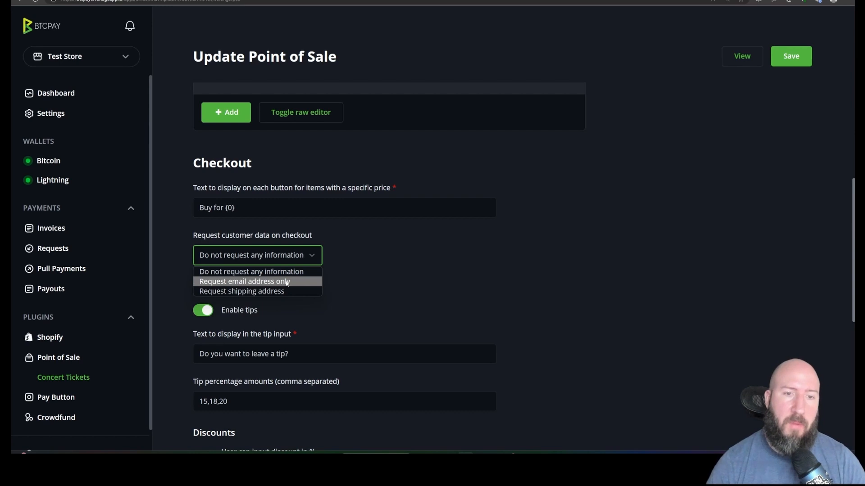
click(287, 283)
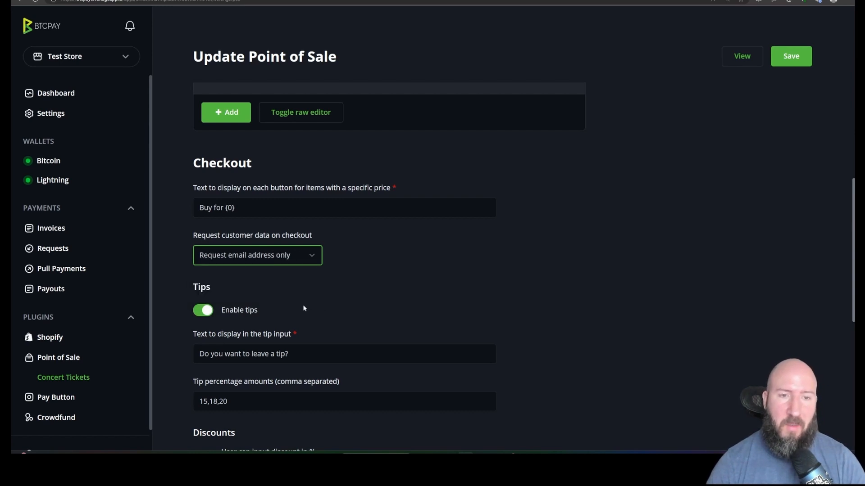
click(374, 308)
Disable tips and the option for users to input a percentage discount.
scroll(374, 309, down, 1)
scroll(374, 310, down, 1)
click(202, 243)
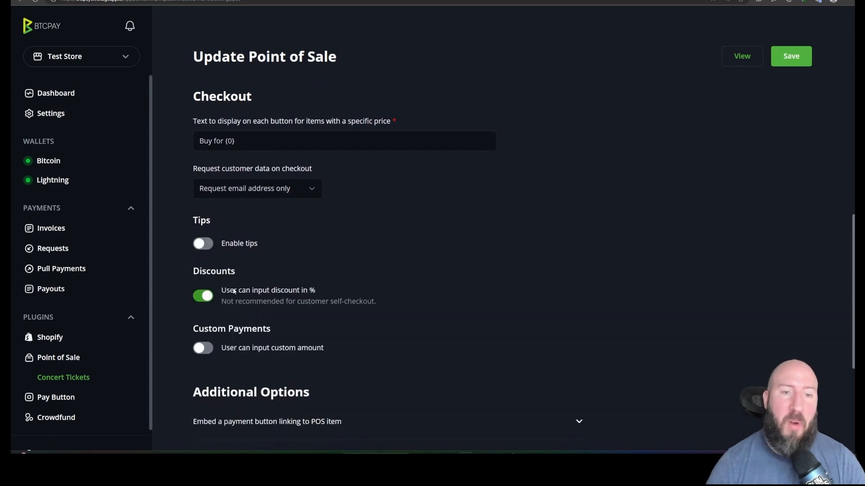
click(204, 296)
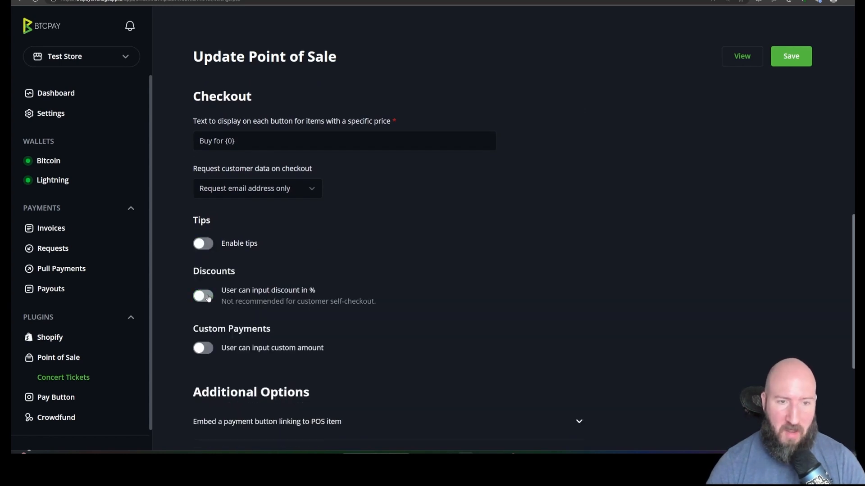
Examine the additional options for embedding a payment button, embedding the point of sale via iframe, and redirects.
scroll(206, 153, down, 5)
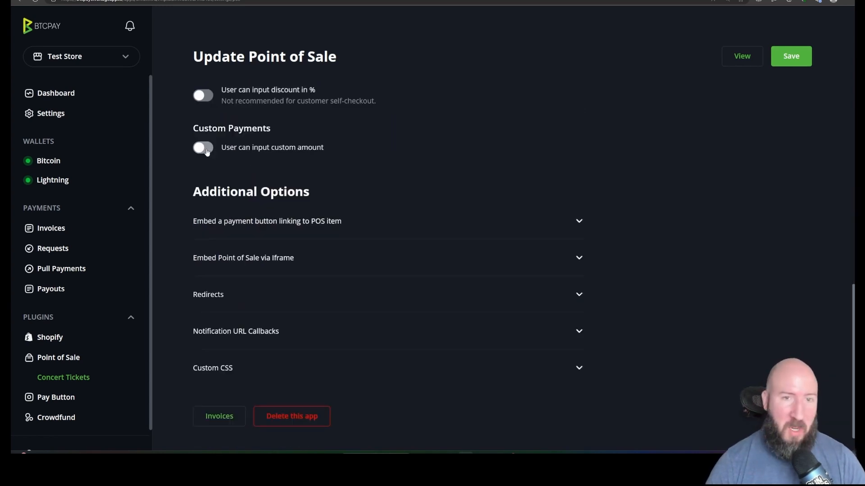
click(332, 221)
click(299, 222)
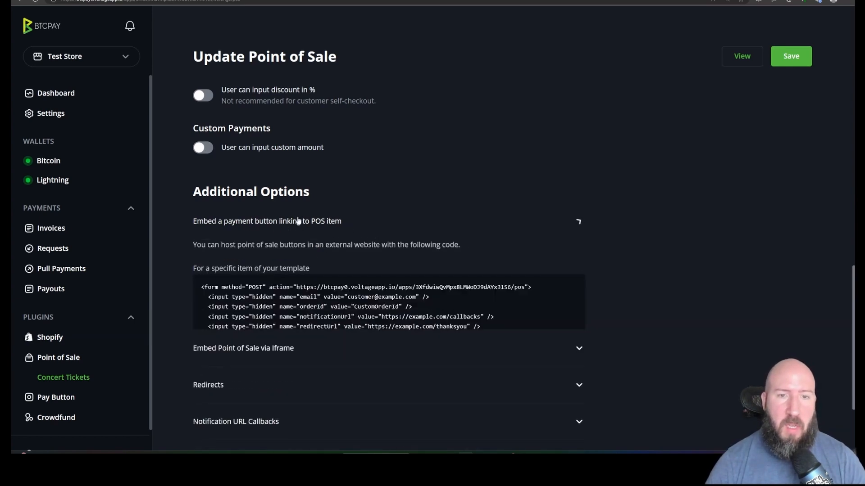
click(289, 258)
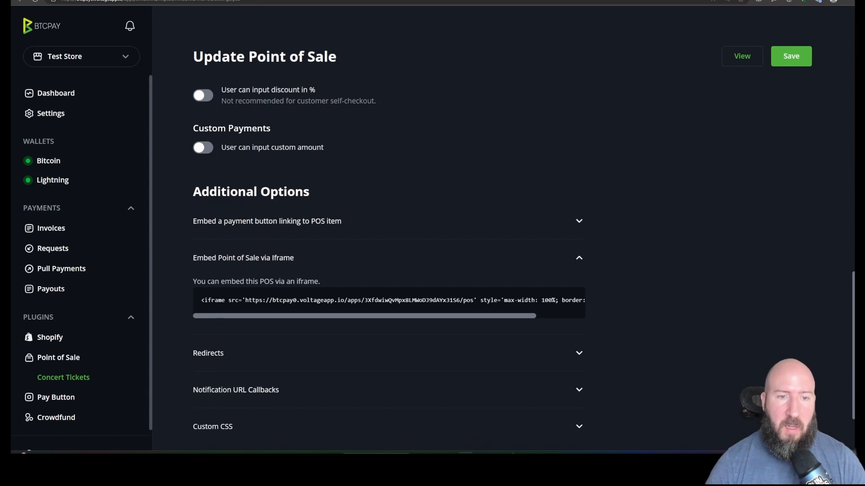
mouse_move(201, 302)
mouse_down()
mouse_move(512, 302)
mouse_move(201, 301)
mouse_up()
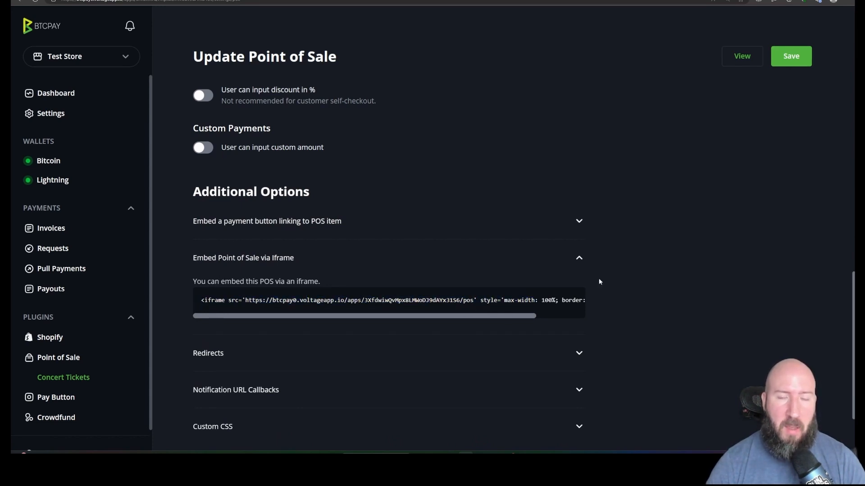
drag(229, 301, 279, 283)
click(612, 301)
click(579, 259)
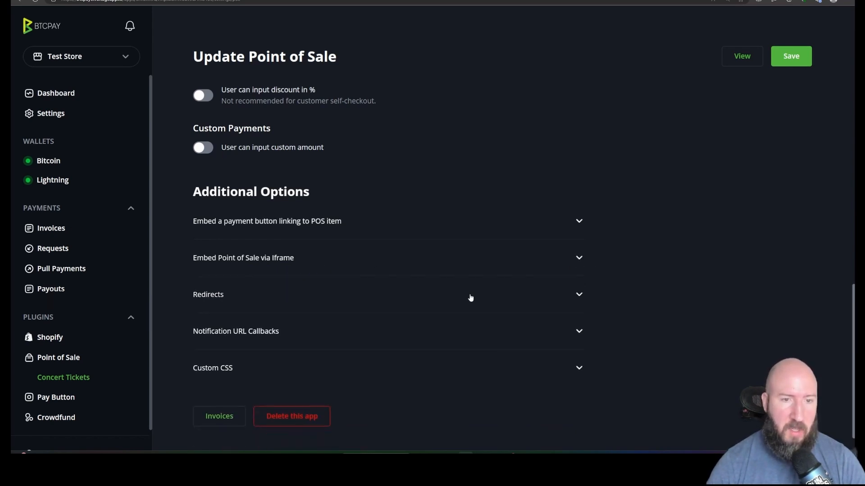
click(581, 295)
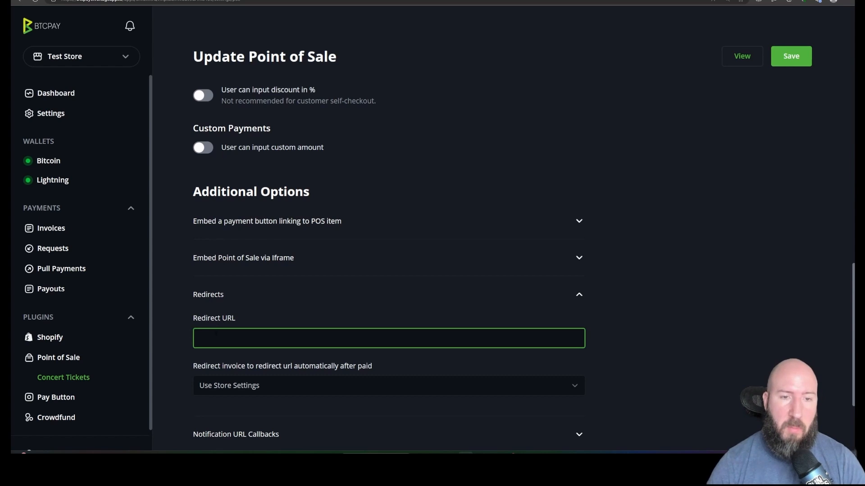
Save the Concert Tickets point of sale settings and check the product list.
click(801, 65)
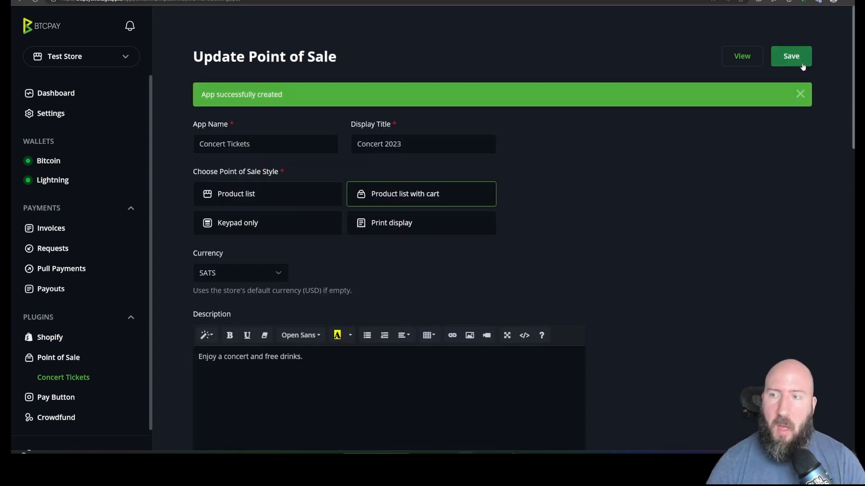
click(801, 65)
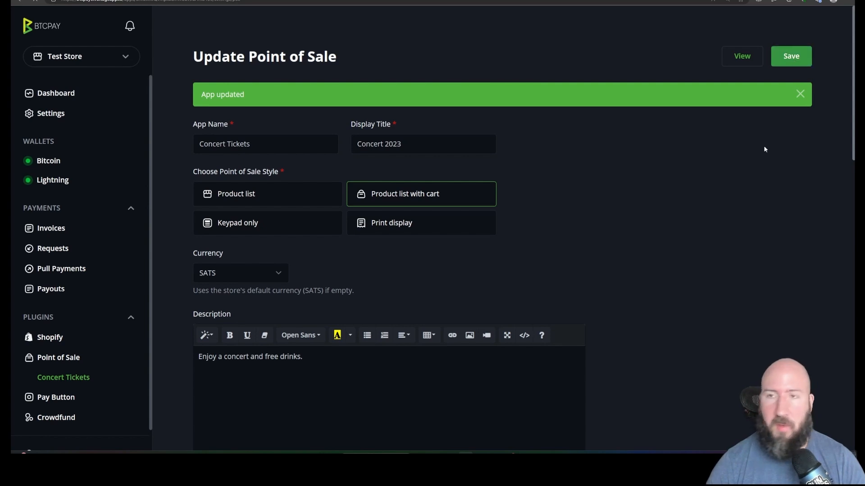
scroll(695, 279, down, 15)
scroll(695, 280, up, 10)
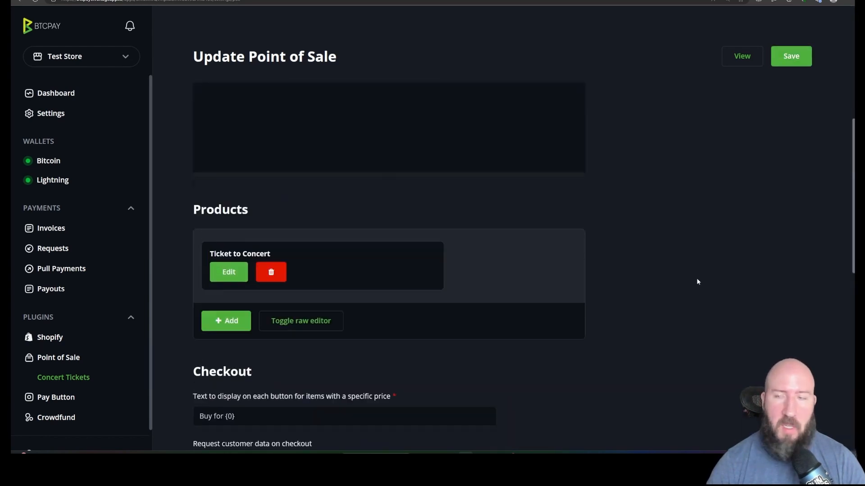
scroll(696, 277, up, 5)
click(788, 57)
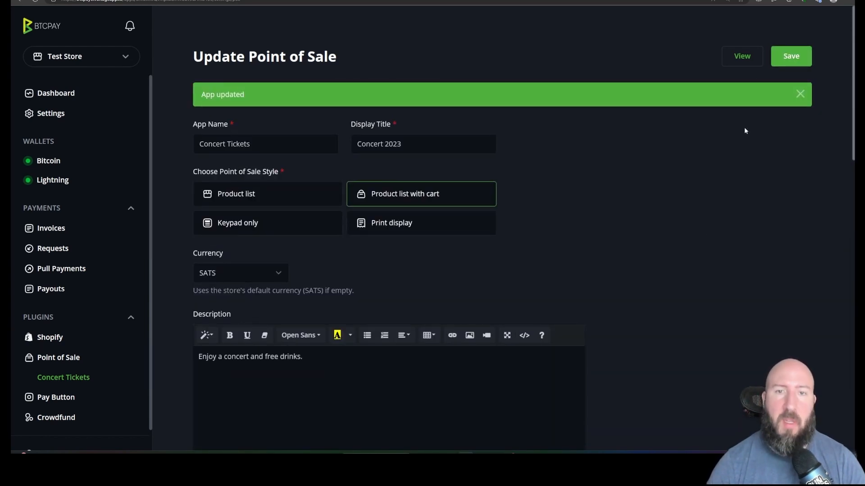
View the live point of sale page and put 10 Ticket to Concert items in the cart.
click(741, 56)
click(332, 130)
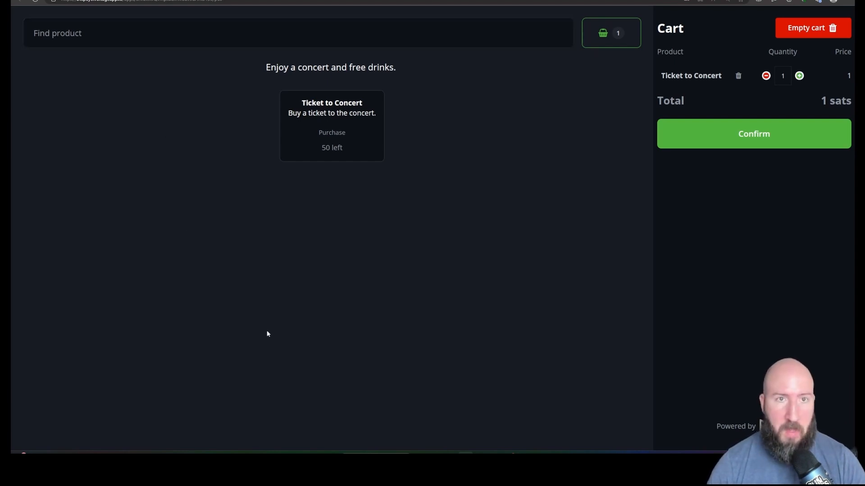
click(800, 75)
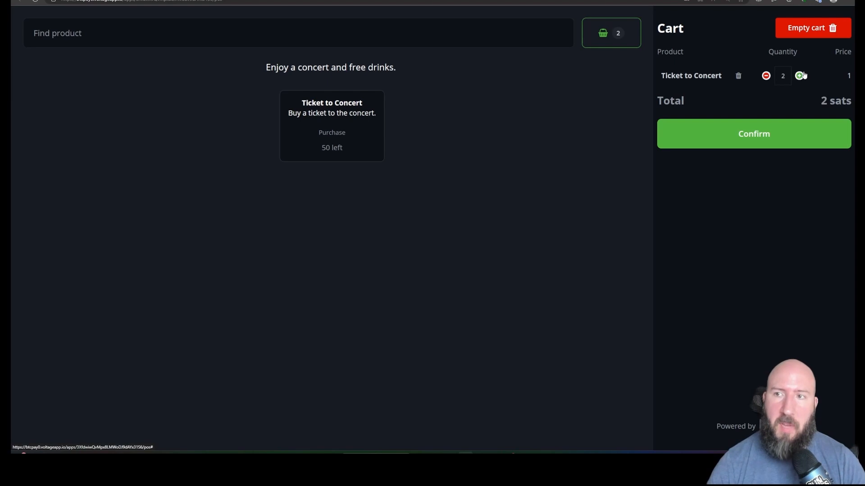
click(800, 76)
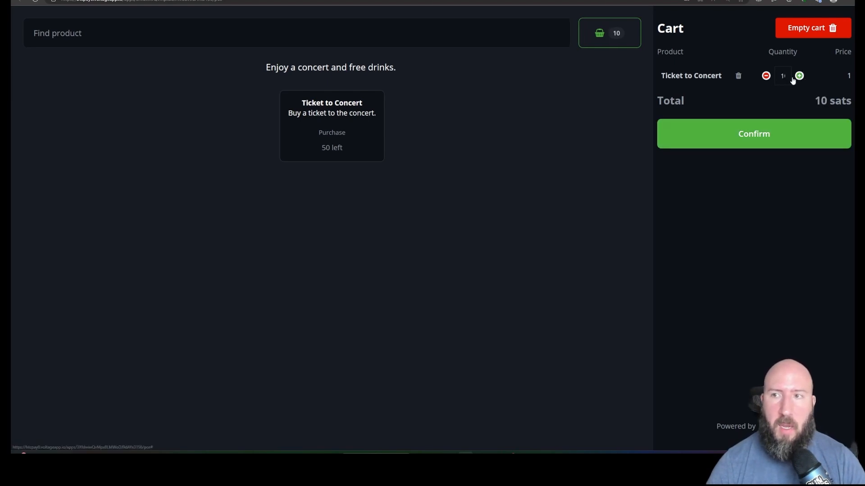
key(ctrl+plus)
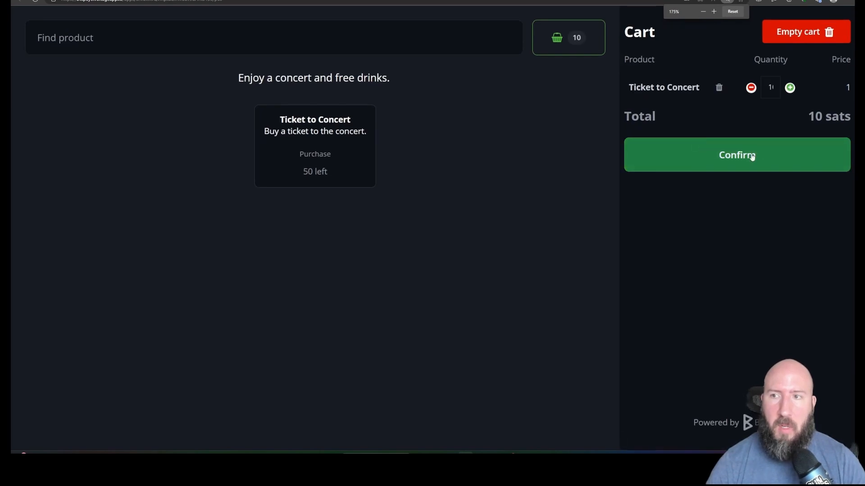
Confirm the cart, proceed to payment and submit the buyer's email address.
click(752, 155)
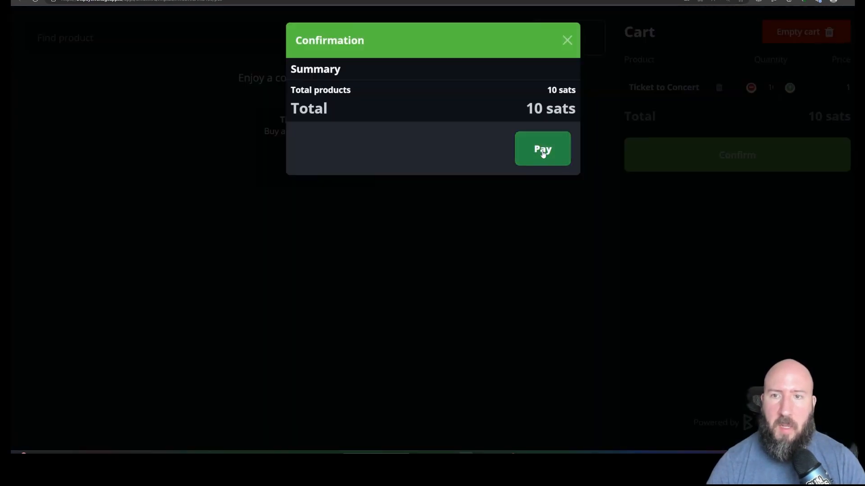
click(543, 151)
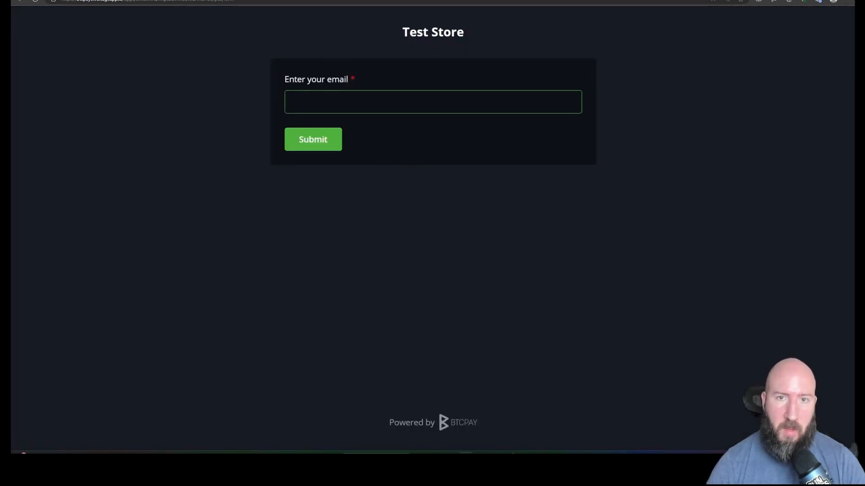
click(321, 142)
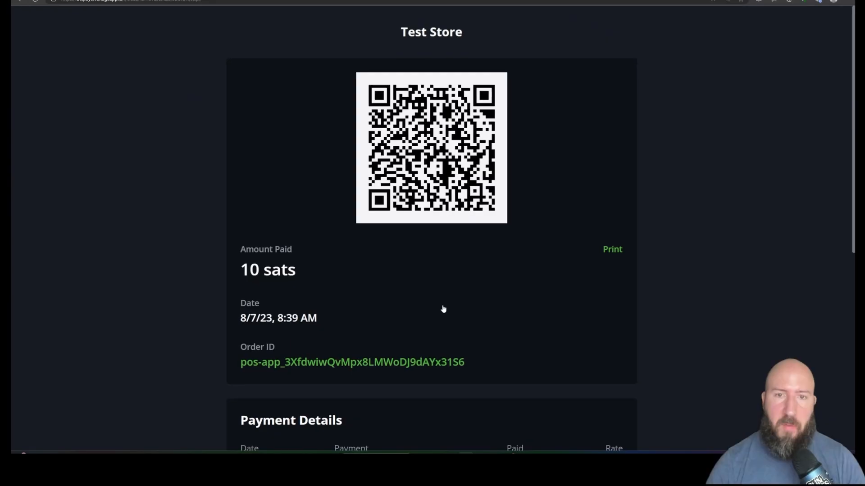
Open the store's list of invoices from the point of sale settings page.
scroll(423, 288, down, 2)
scroll(406, 267, down, 5)
scroll(406, 266, up, 4)
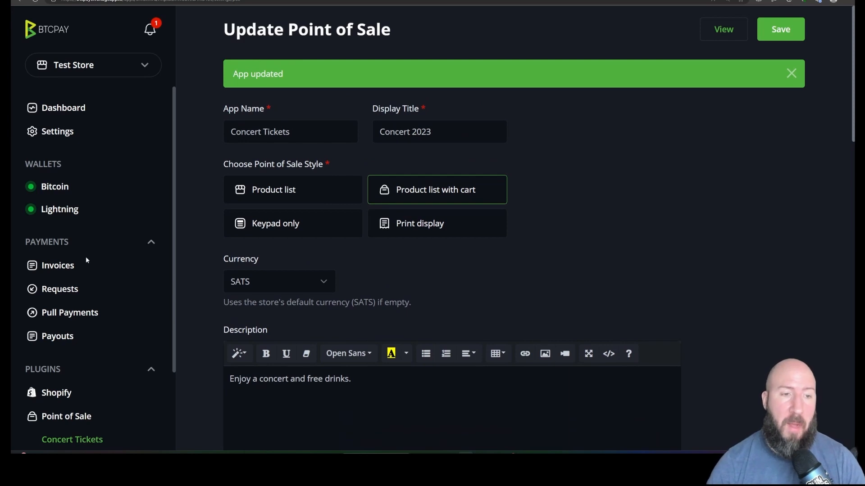
scroll(59, 270, down, 3)
scroll(63, 266, up, 3)
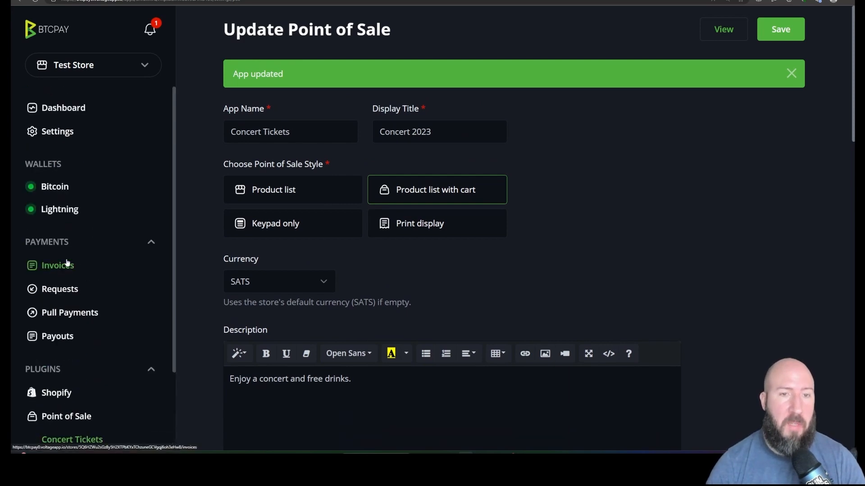
click(66, 269)
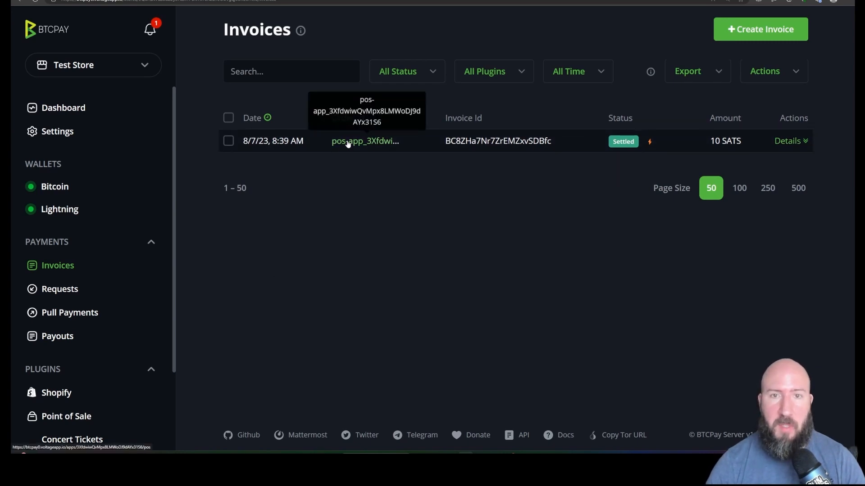
Open the details of the settled invoice and examine its general, buyer and cart information.
click(798, 143)
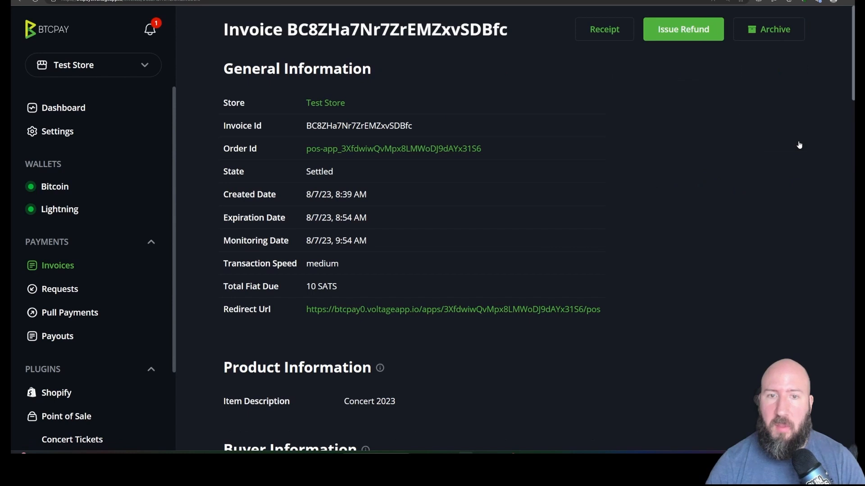
scroll(421, 224, down, 4)
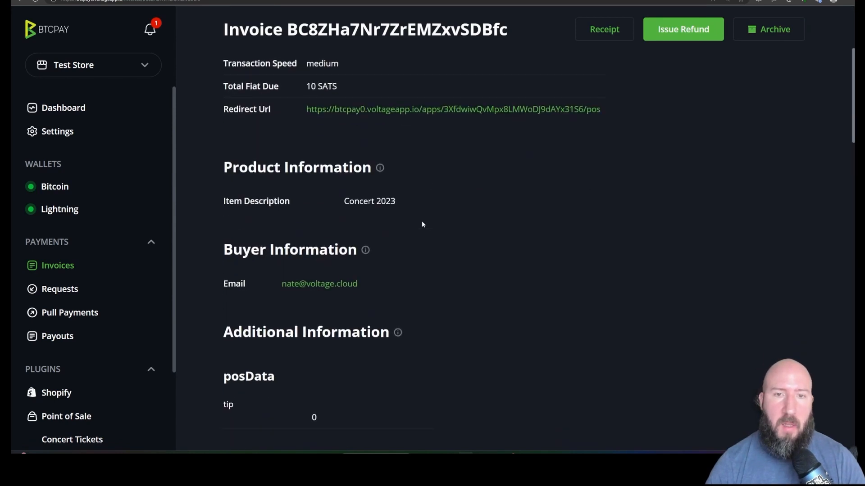
drag(376, 282, 280, 284)
scroll(471, 299, down, 8)
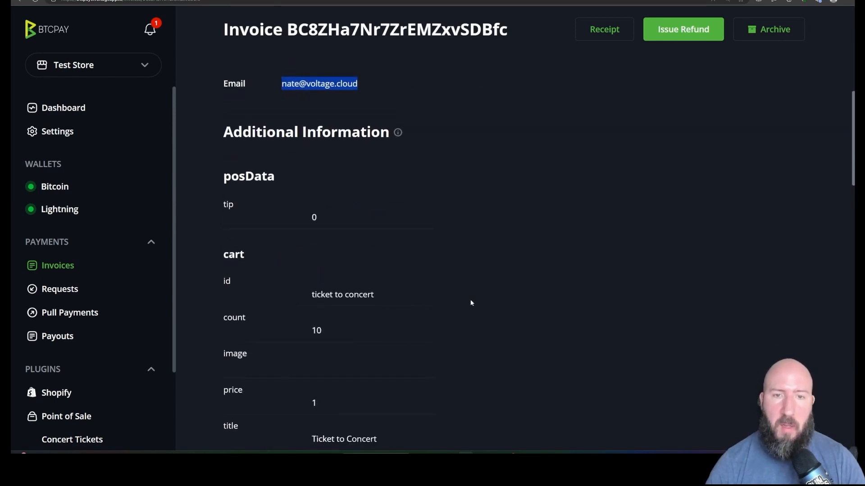
scroll(471, 293, down, 8)
scroll(470, 288, up, 20)
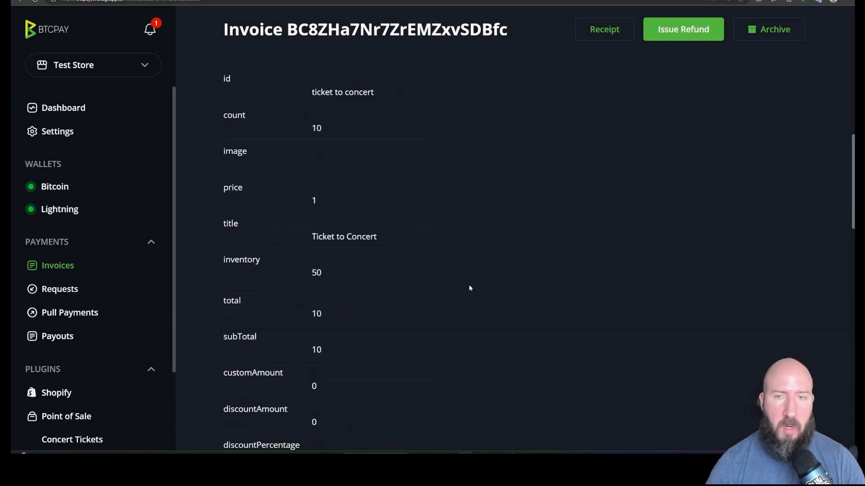
scroll(469, 289, up, 2)
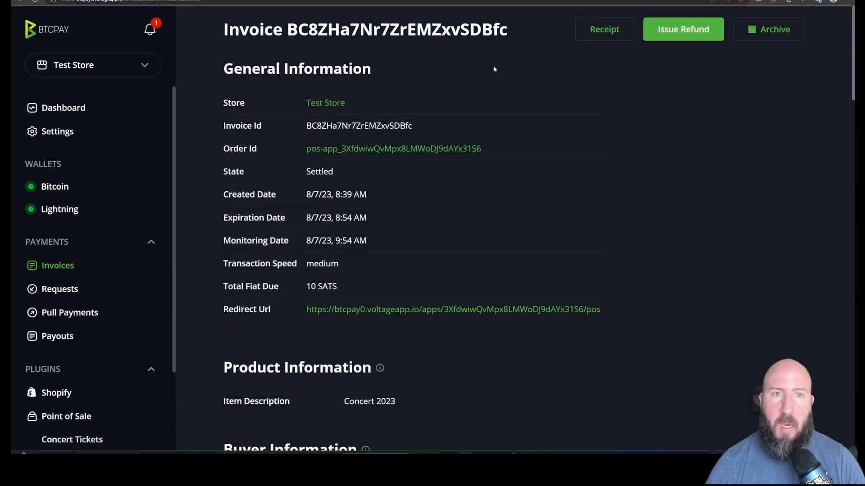
Return to the invoice list and check which formats invoices can be exported in.
click(20, 2)
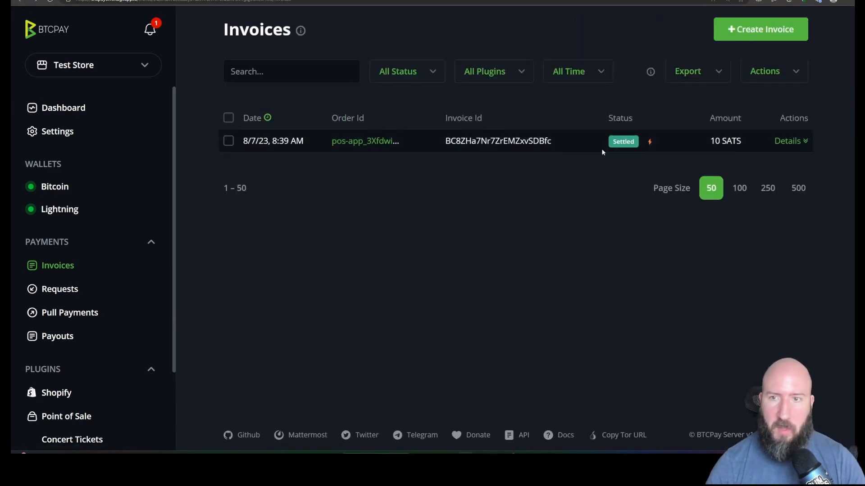
click(722, 79)
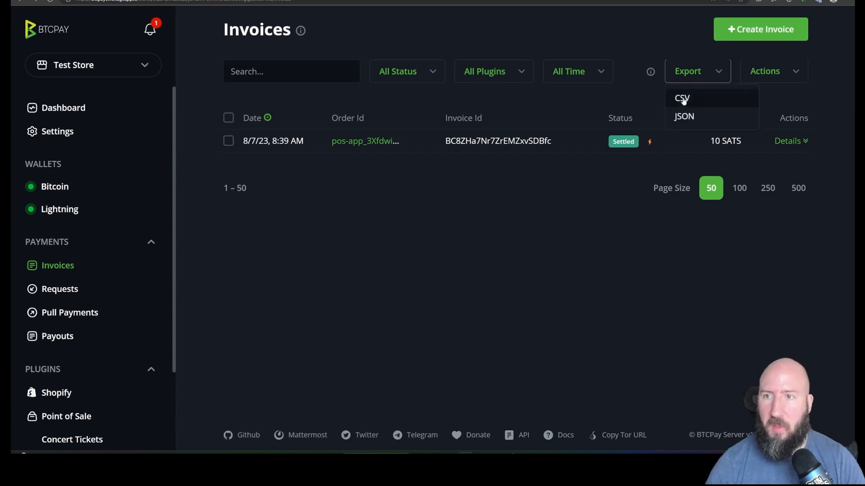
click(586, 276)
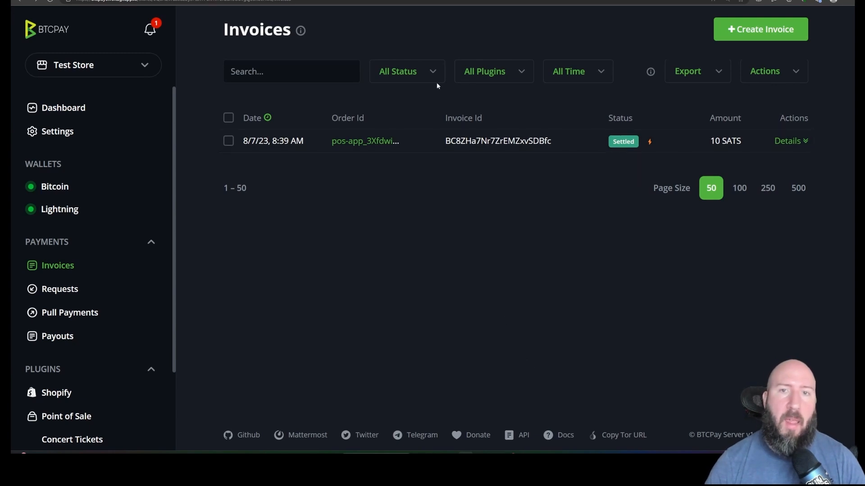
scroll(106, 310, down, 2)
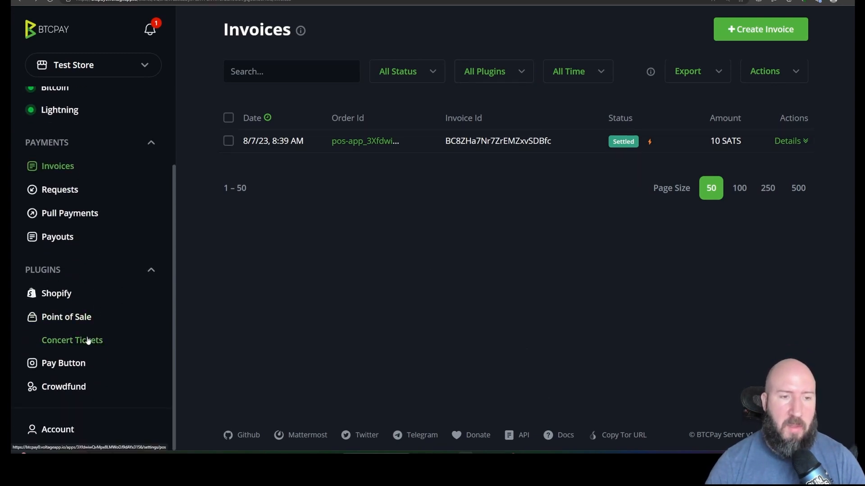